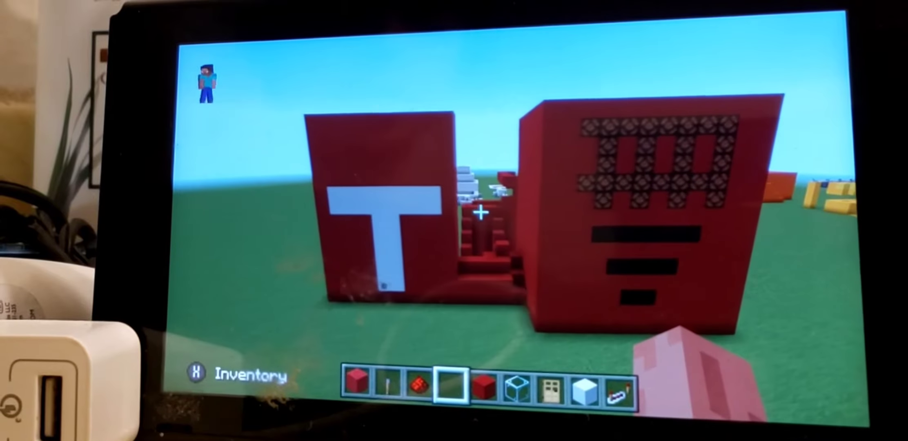
pyautogui.press('w')
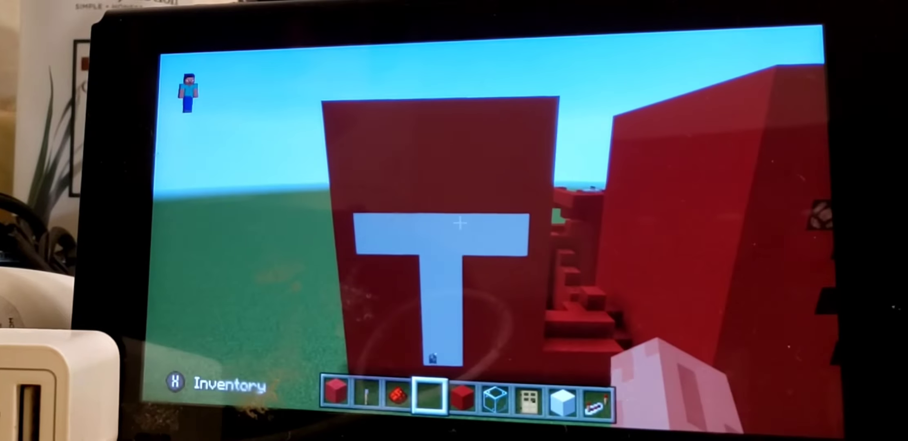
pyautogui.press('Right')
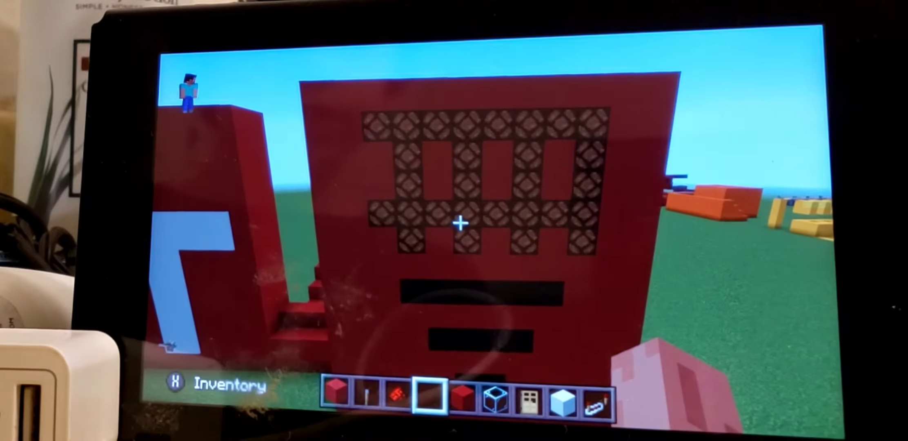
pyautogui.press('s')
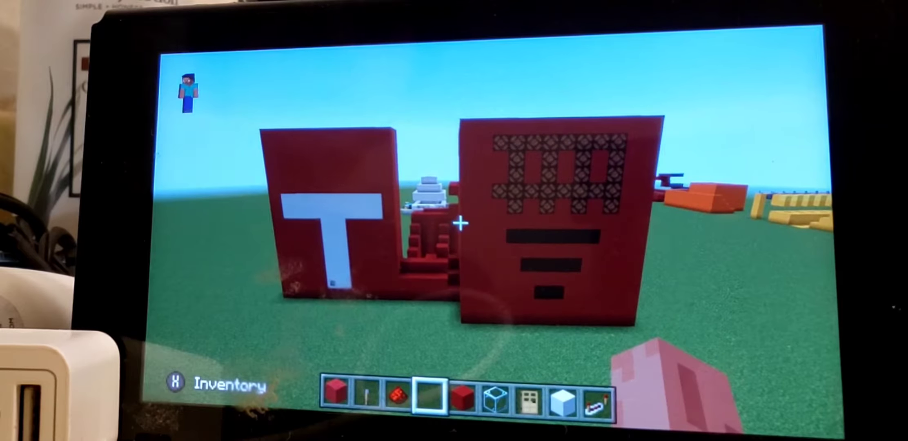
pyautogui.press('w')
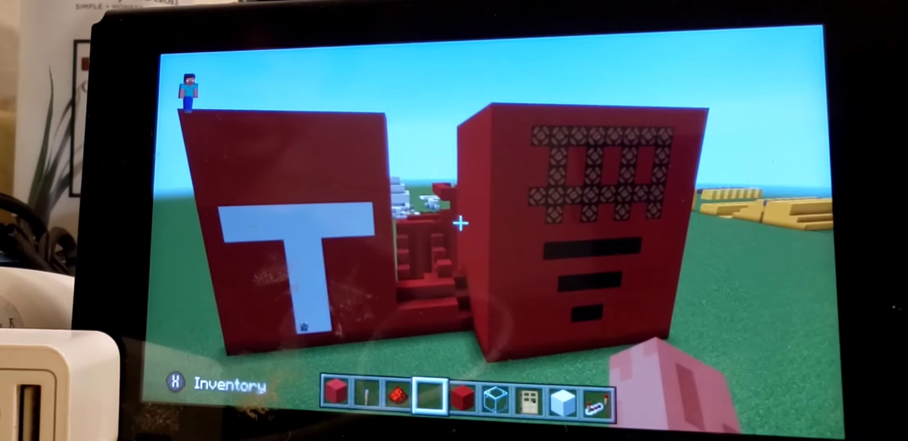
pyautogui.press('w')
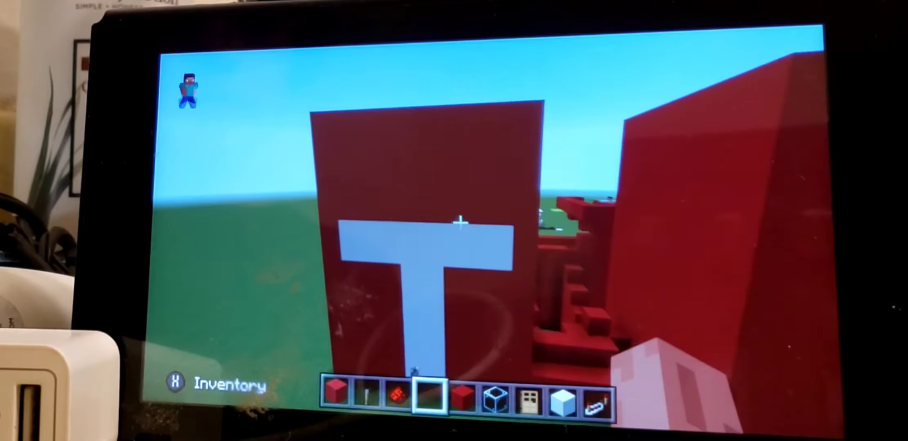
pyautogui.scroll(-2, 460, 222)
pyautogui.scroll(-2, 461, 222)
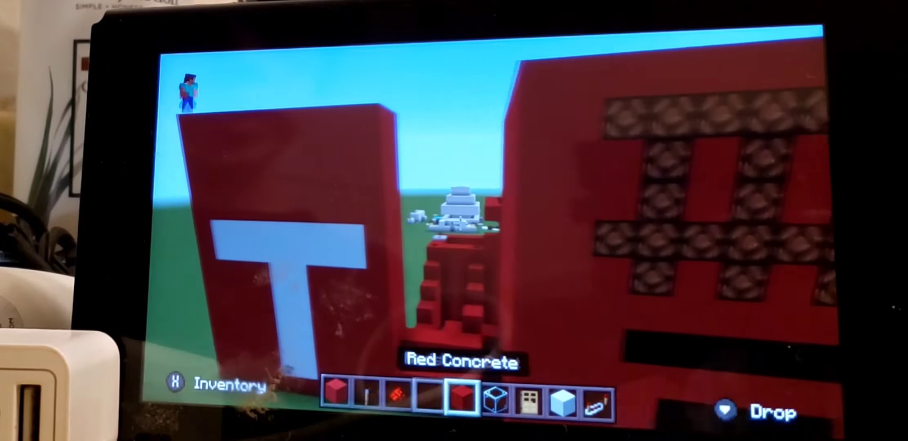
pyautogui.scroll(-1, 460, 223)
pyautogui.scroll(-2, 461, 222)
pyautogui.press('w')
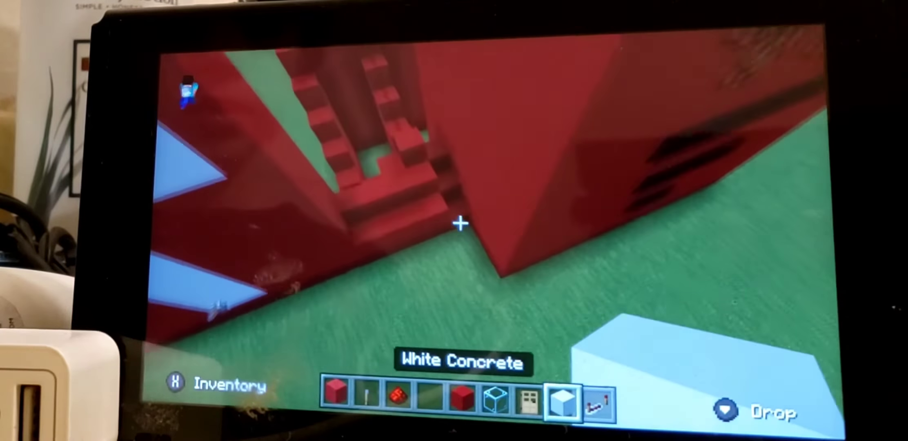
pyautogui.press('s')
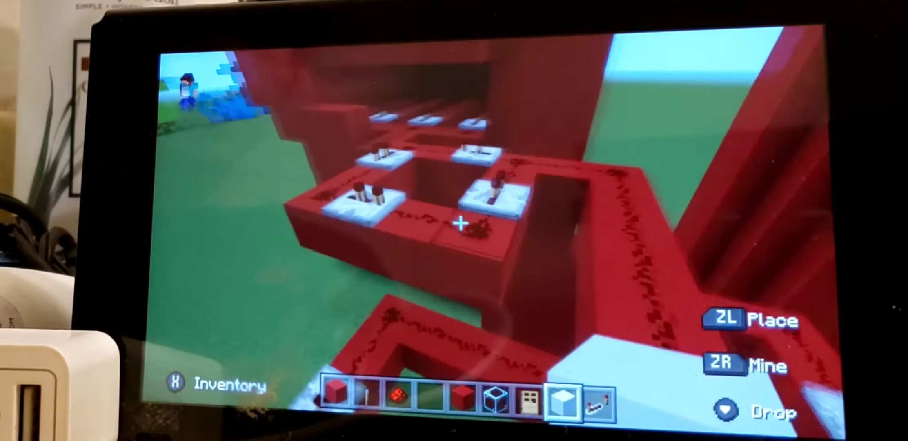
pyautogui.press('w')
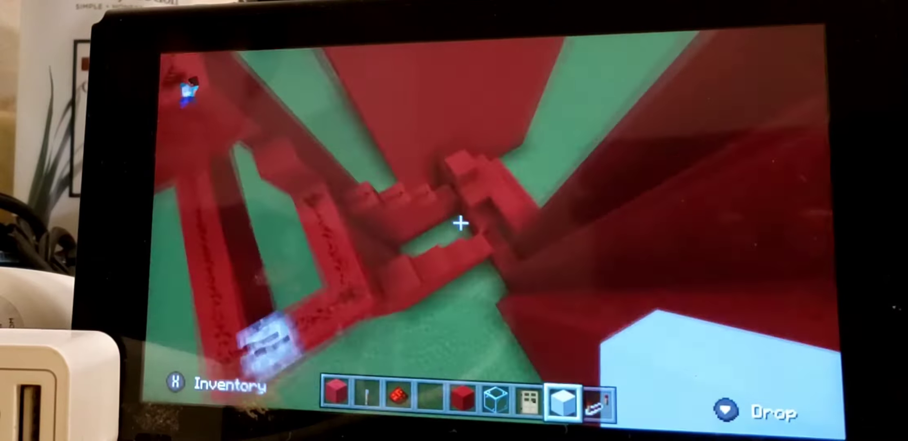
pyautogui.press('Left')
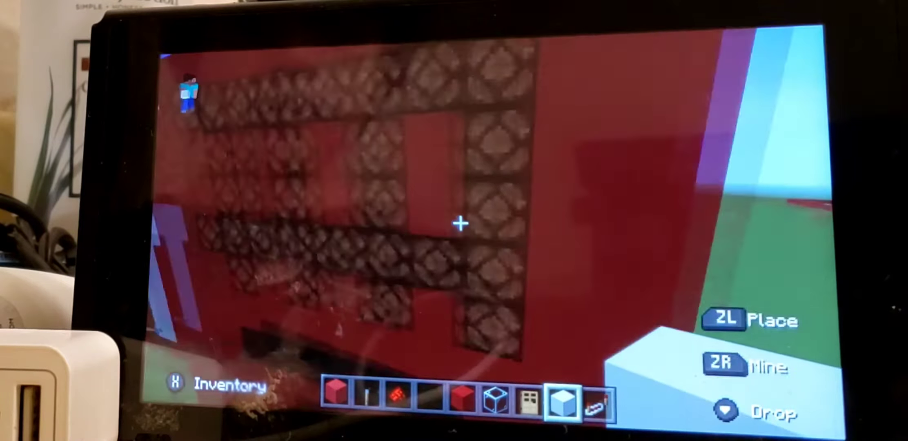
pyautogui.press('s')
pyautogui.press('w')
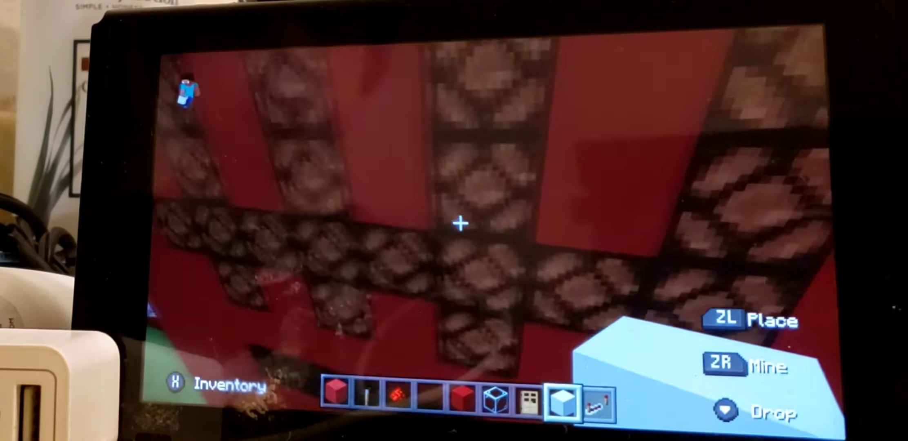